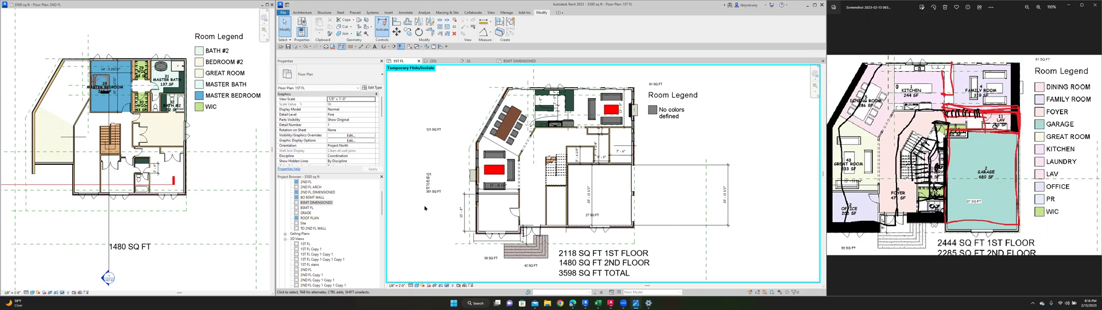
{"action": "scroll", "coordinate": [607, 242], "scroll_direction": "down", "scroll_amount": 1}
{"action": "scroll", "coordinate": [587, 225], "scroll_direction": "down", "scroll_amount": 1}
{"action": "scroll", "coordinate": [573, 212], "scroll_direction": "up", "scroll_amount": 1}
{"action": "scroll", "coordinate": [573, 212], "scroll_direction": "up", "scroll_amount": 1}
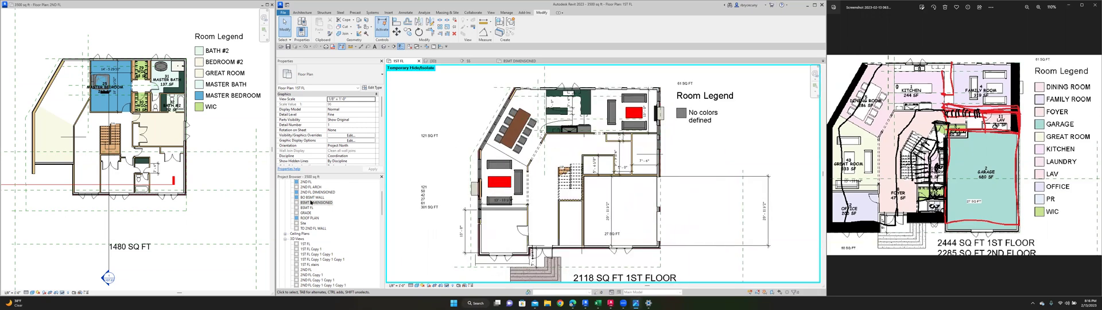
{"action": "scroll", "coordinate": [311, 203], "scroll_direction": "up", "scroll_amount": 1}
{"action": "scroll", "coordinate": [311, 196], "scroll_direction": "up", "scroll_amount": 1}
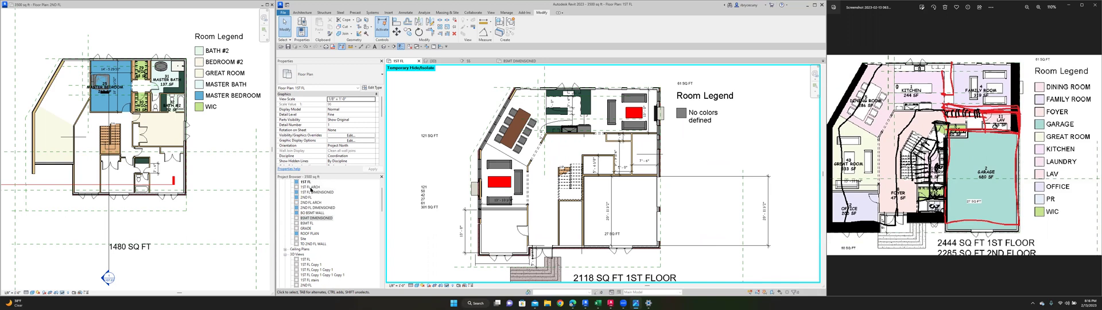
Open the 1ST FL ARCH floor plan and save the project when the reminder appears
{"action": "double_click", "coordinate": [310, 186]}
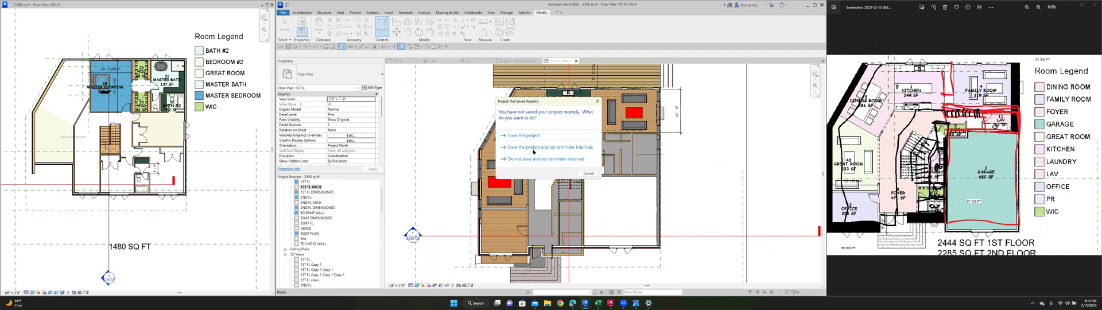
{"action": "left_click", "coordinate": [532, 136]}
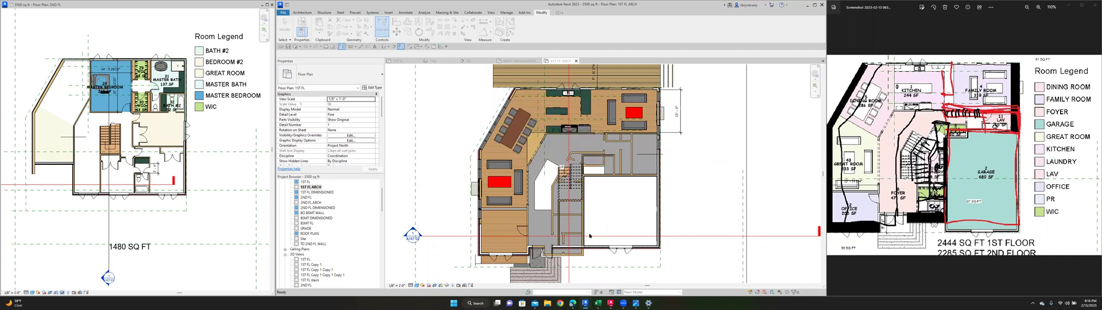